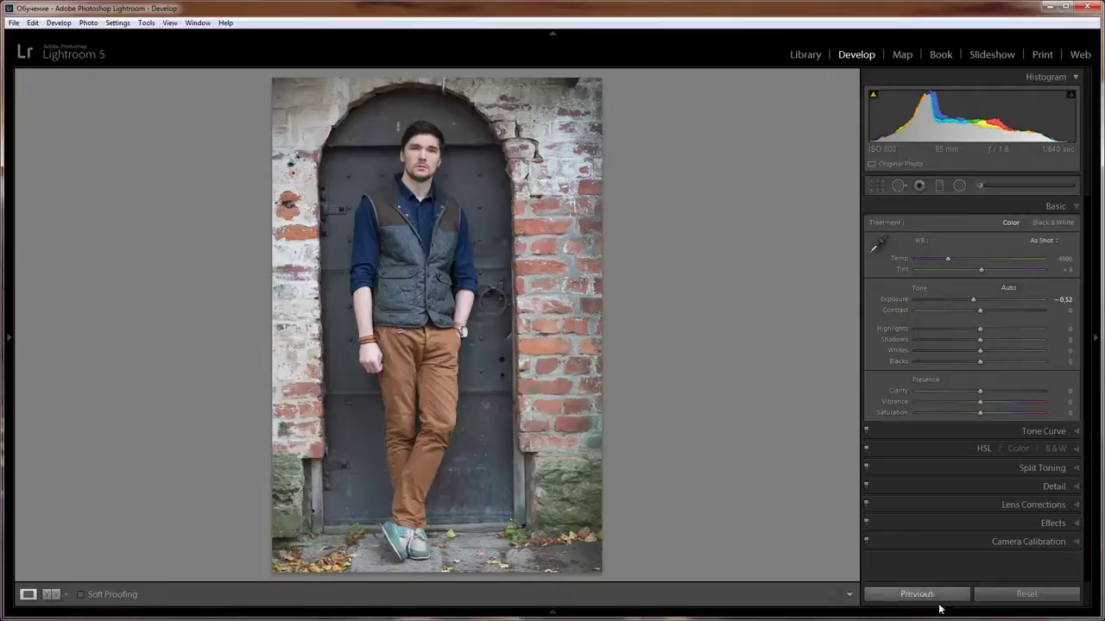
In the Basic lens correction options, enable Profile Corrections and Remove Chromatic Aberration.
click(1070, 506)
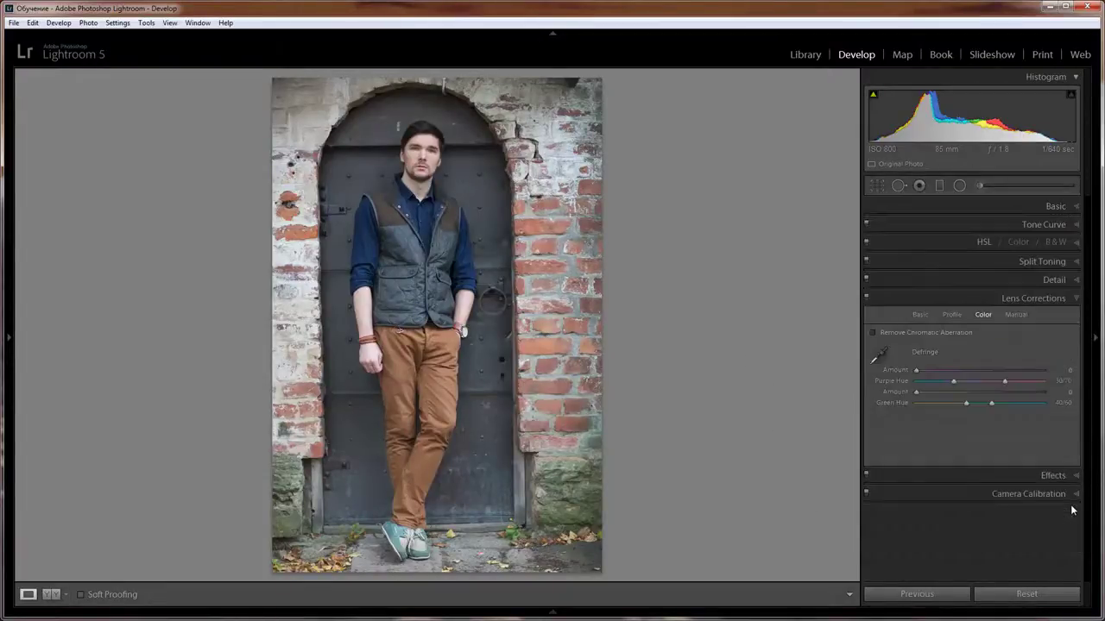
click(920, 314)
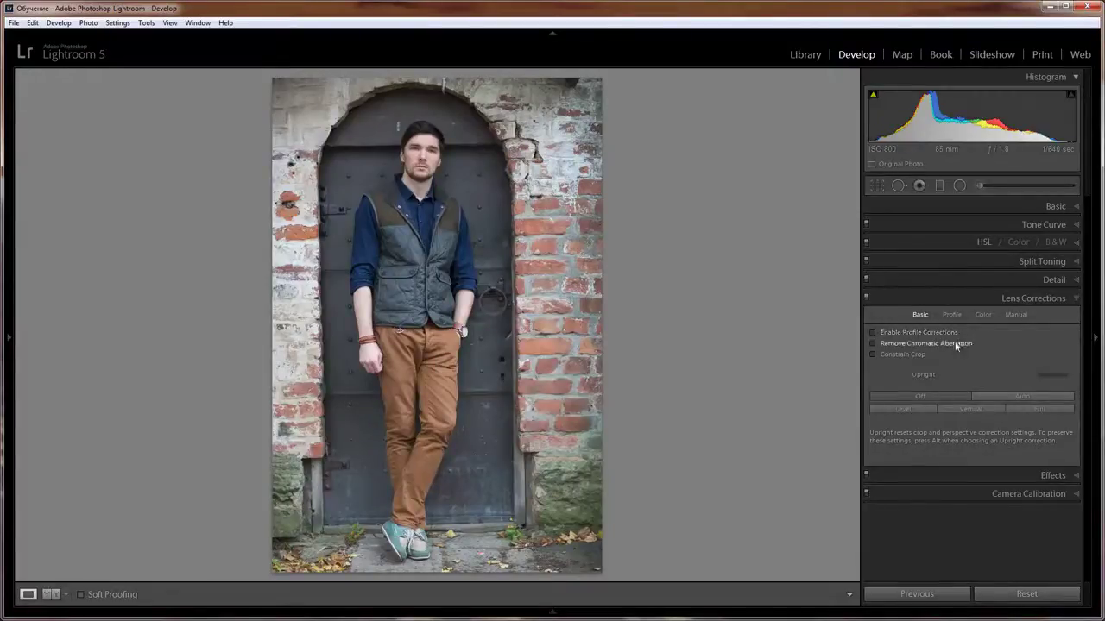
click(873, 333)
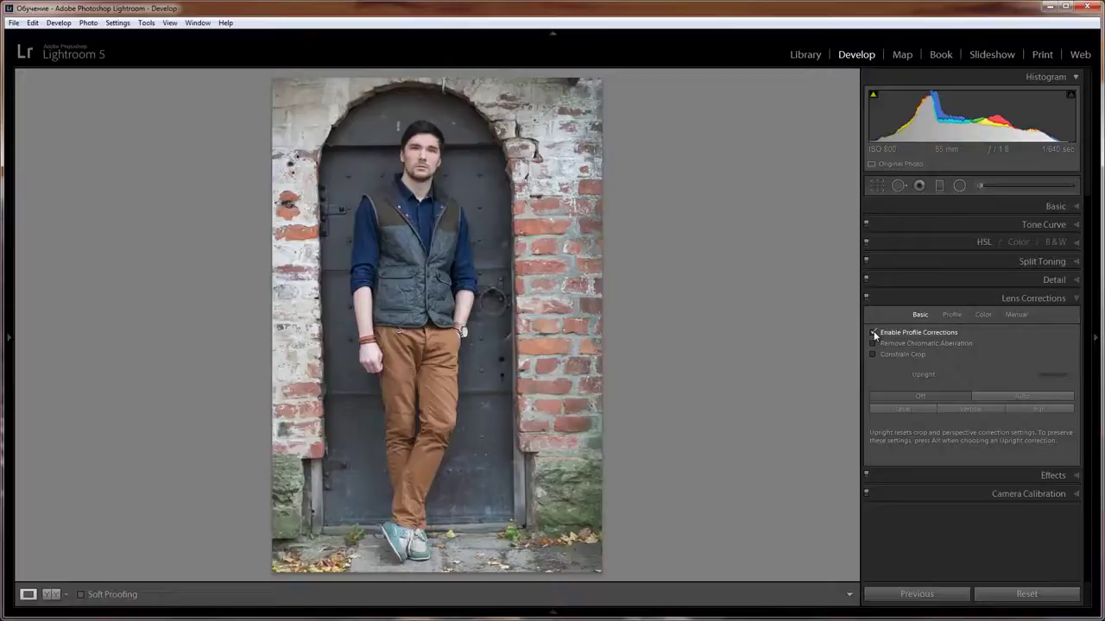
click(873, 334)
click(873, 344)
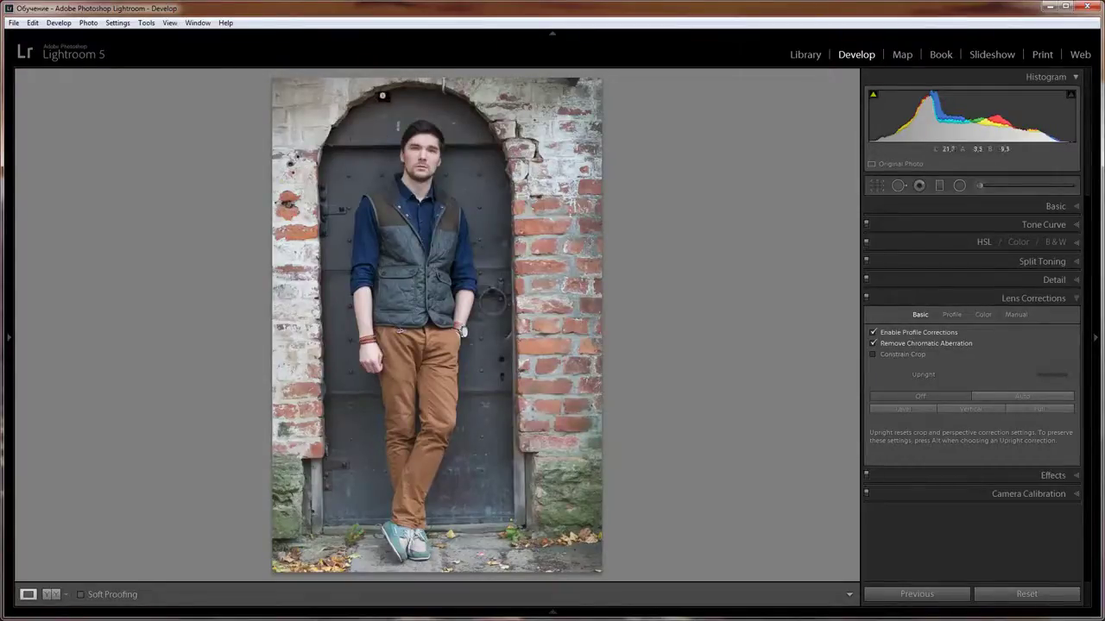
Set the lens profile's Vignetting correction to 200 and Distortion correction to 0.
click(951, 316)
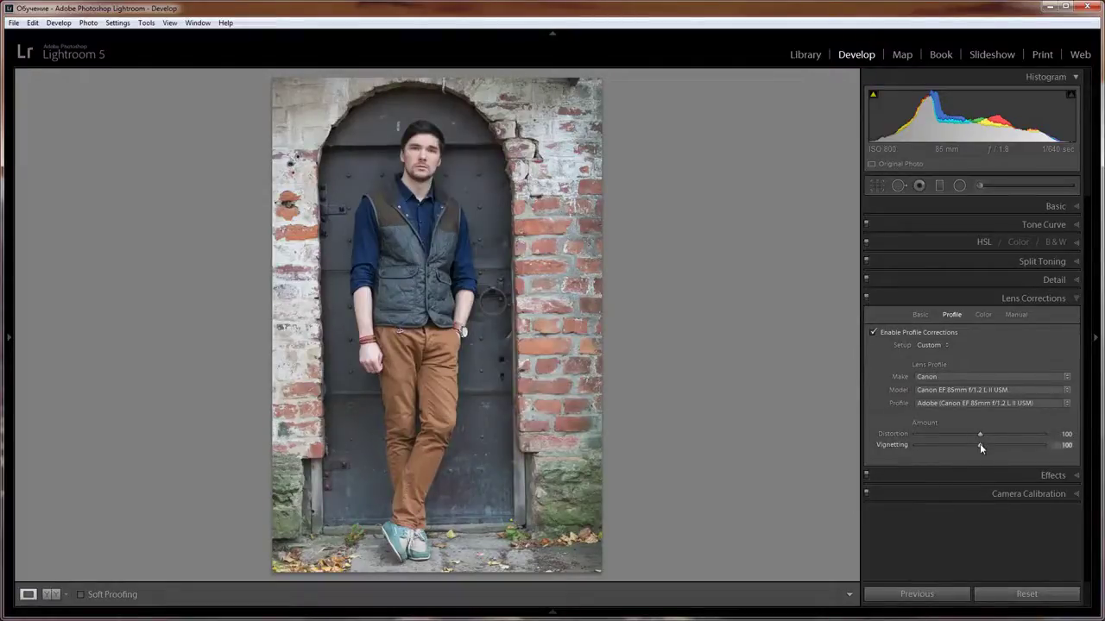
drag(980, 444, 888, 446)
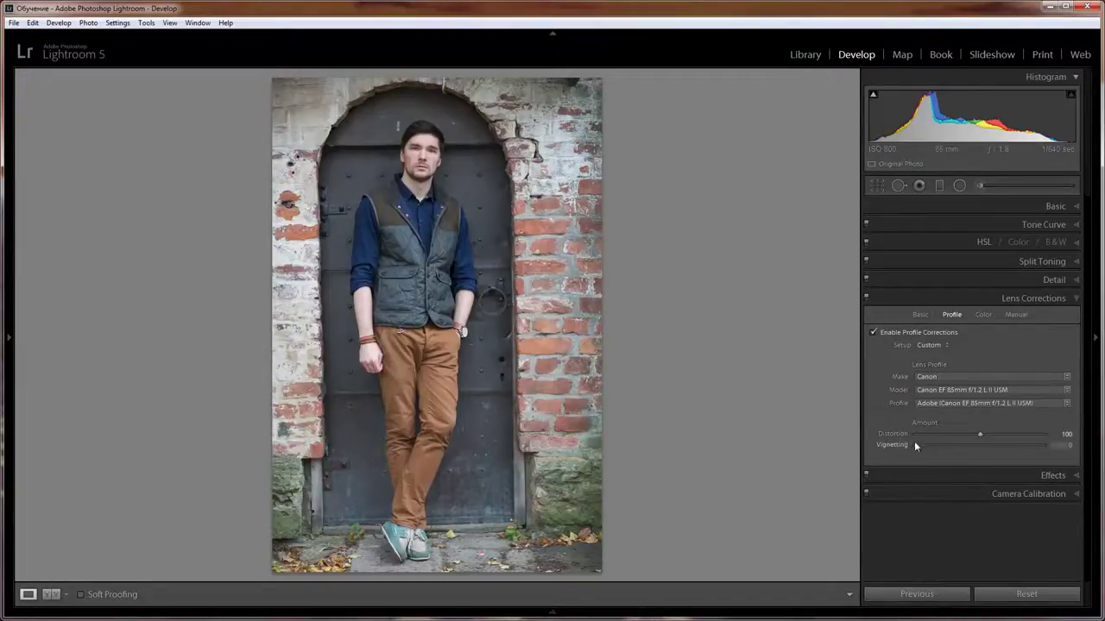
drag(917, 446, 1086, 440)
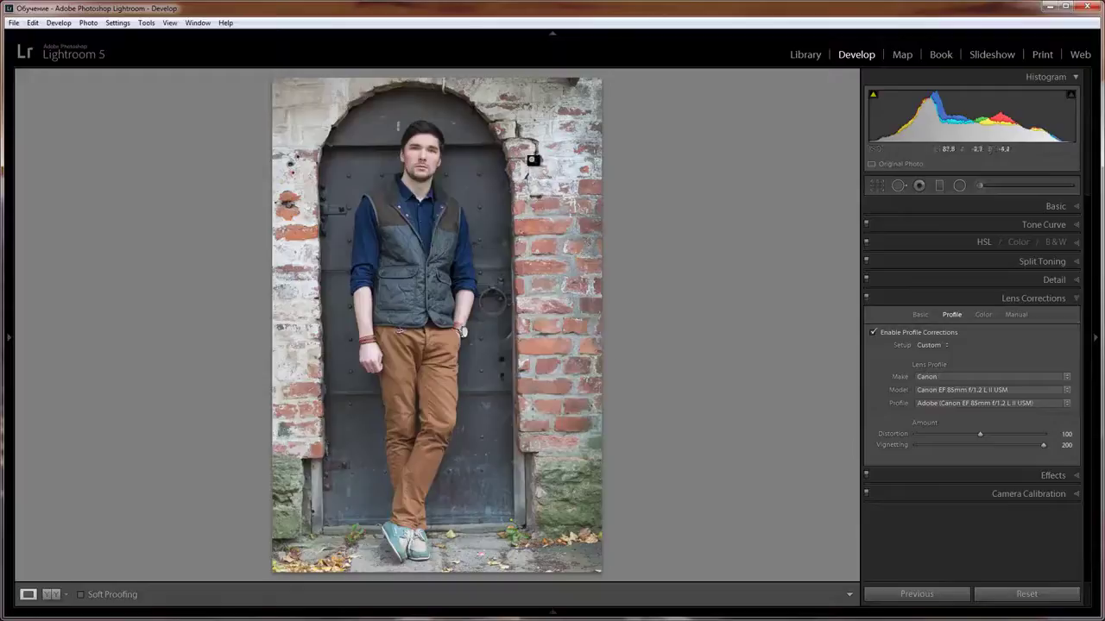
mouse_move(979, 435)
mouse_down()
mouse_move(892, 428)
mouse_move(891, 448)
mouse_up()
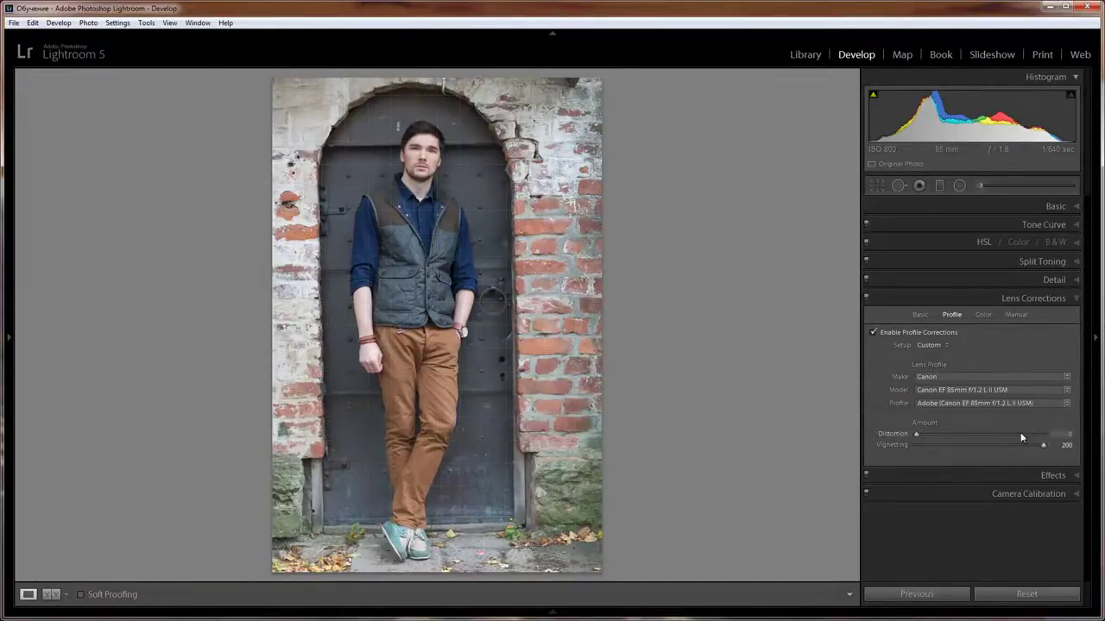
mouse_move(1021, 437)
mouse_down()
mouse_move(963, 427)
mouse_move(914, 455)
mouse_up()
Lower Exposure to -0.75 in the Basic panel and expand the Effects panel.
click(1049, 205)
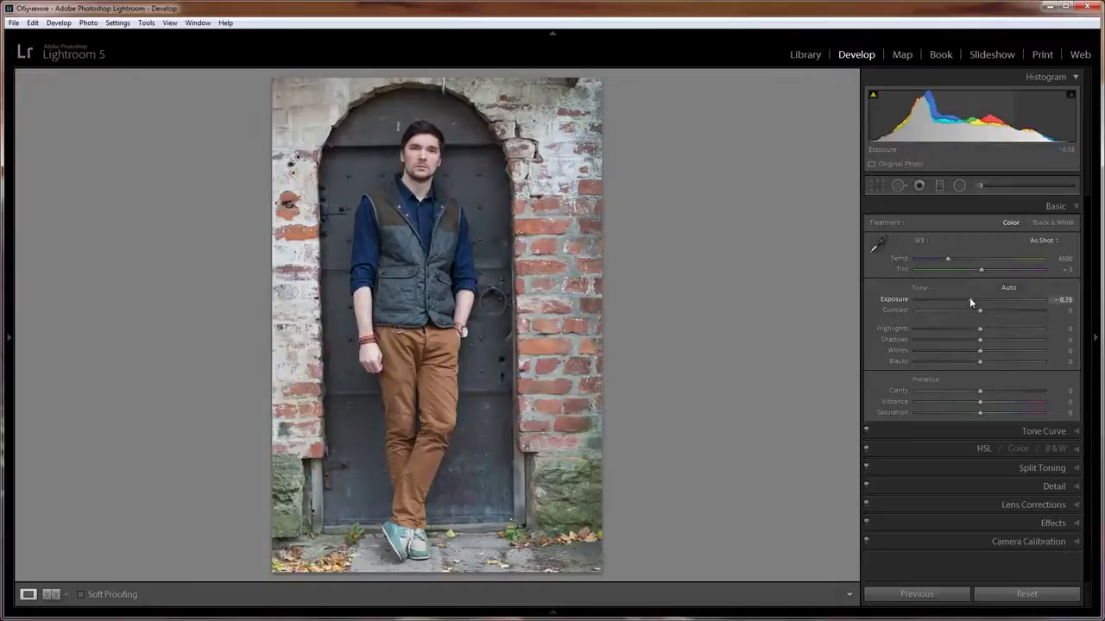
drag(970, 297, 967, 297)
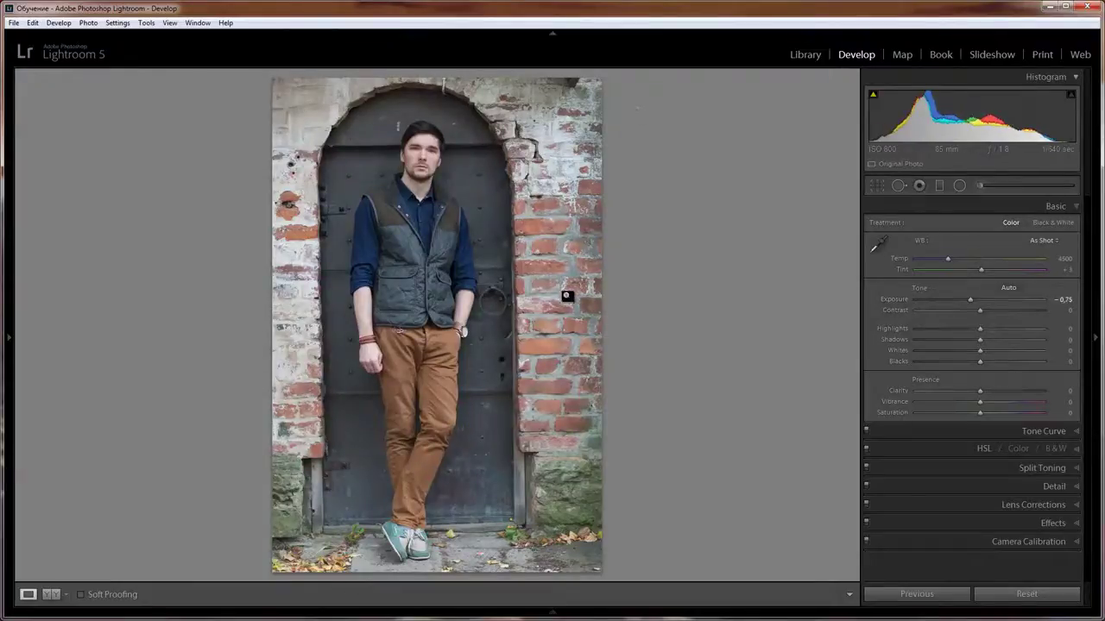
click(1050, 522)
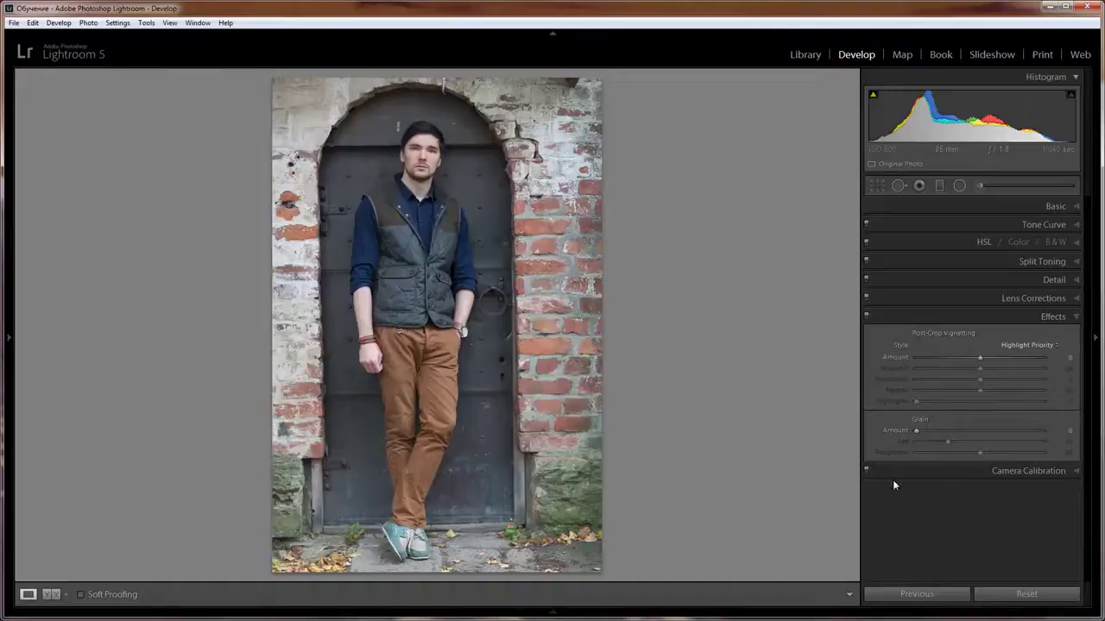
click(1025, 346)
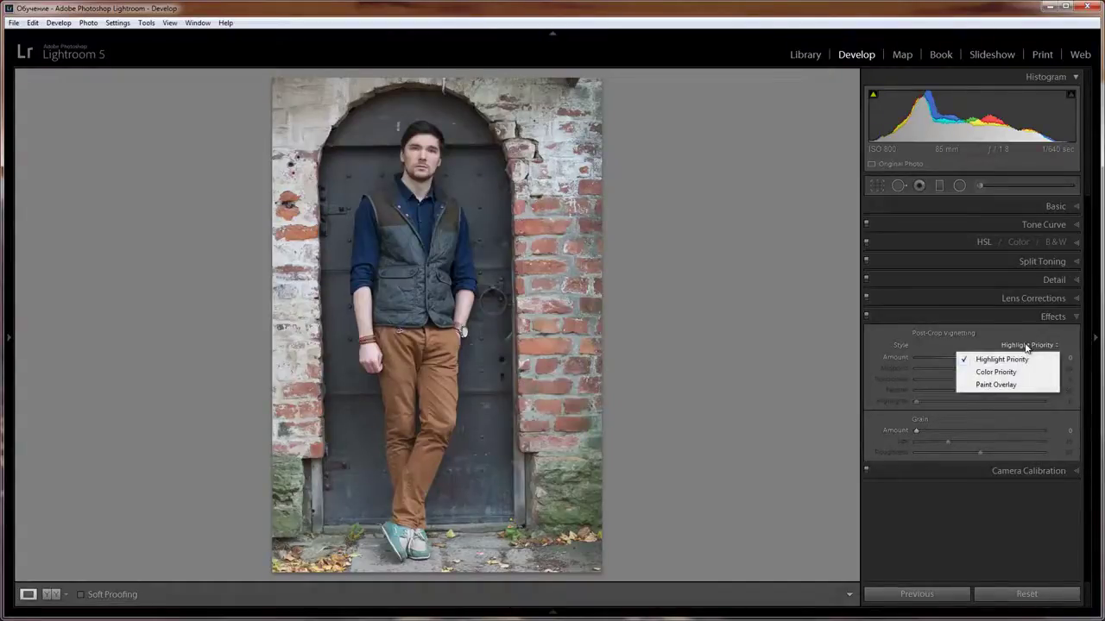
click(998, 385)
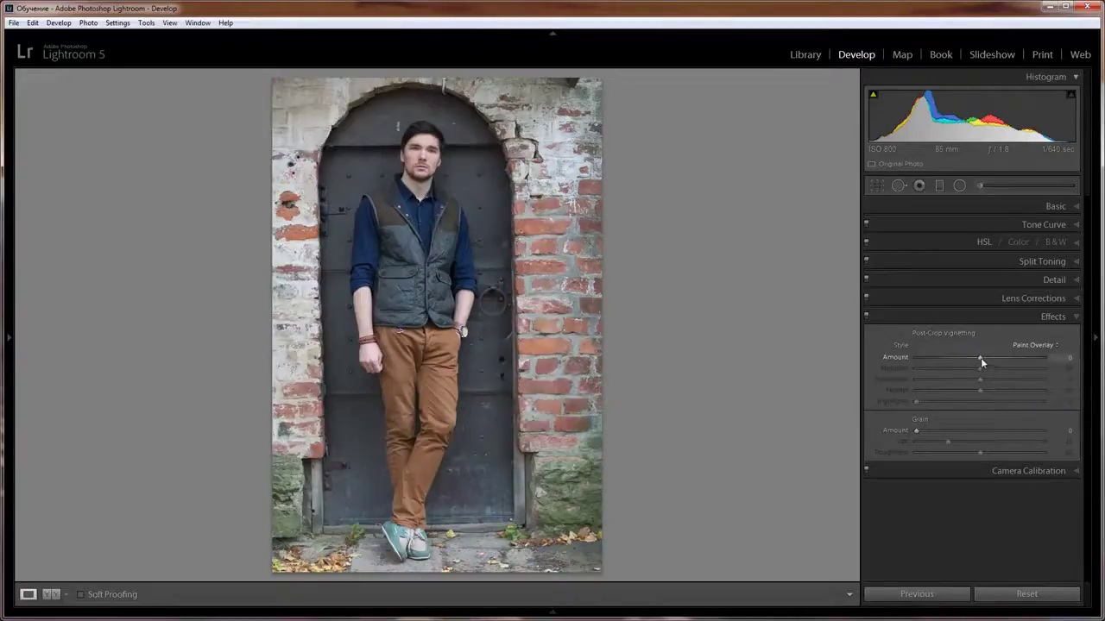
drag(981, 357, 933, 356)
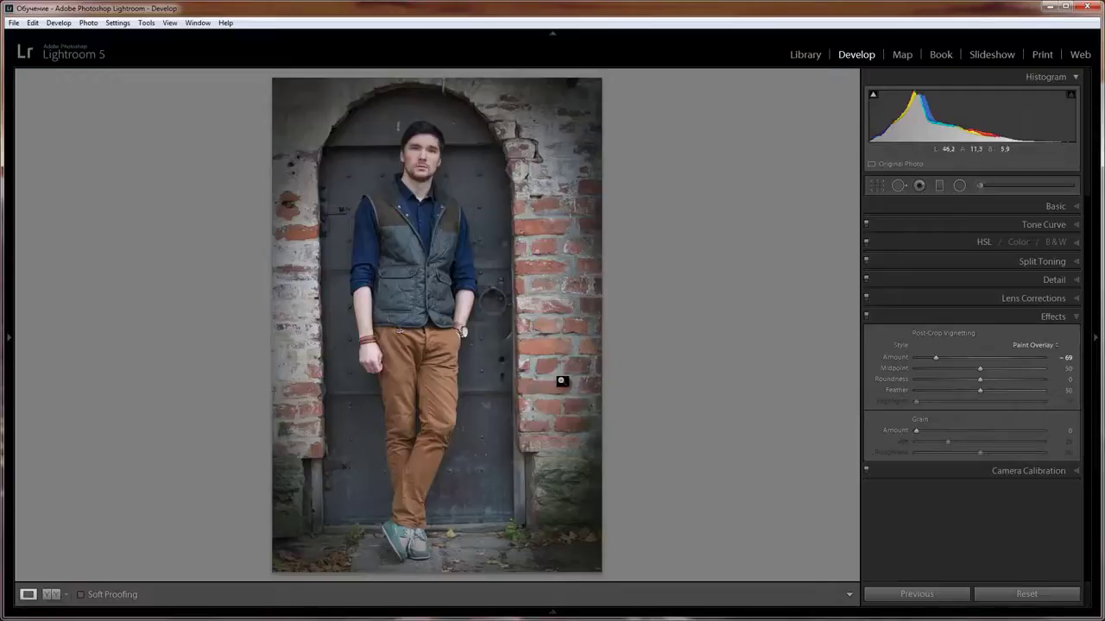
click(1024, 345)
click(1022, 361)
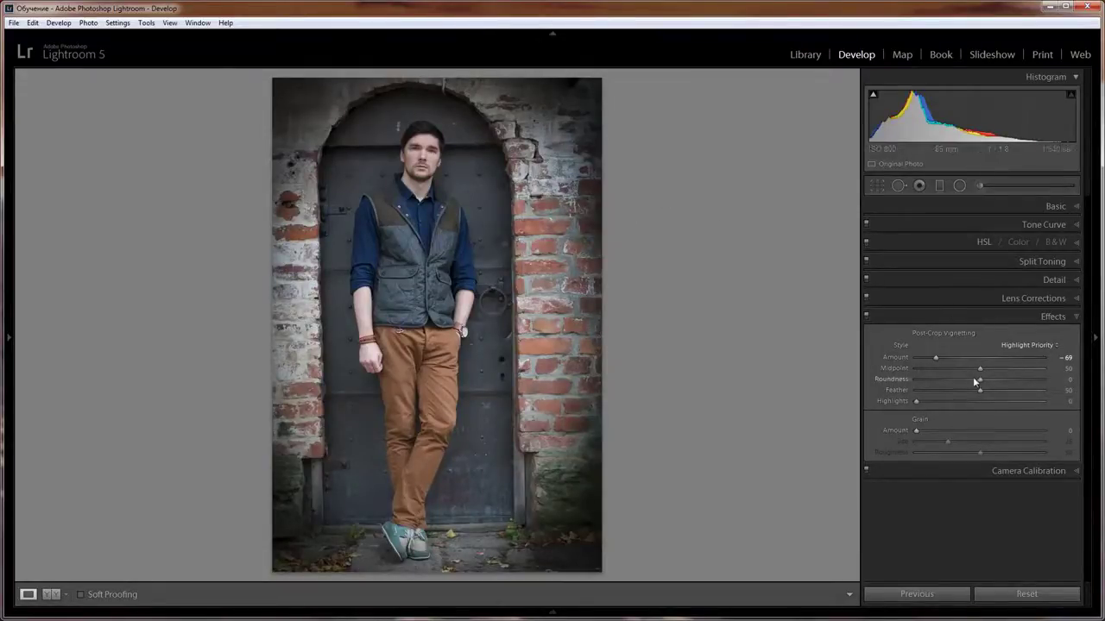
double_click(937, 356)
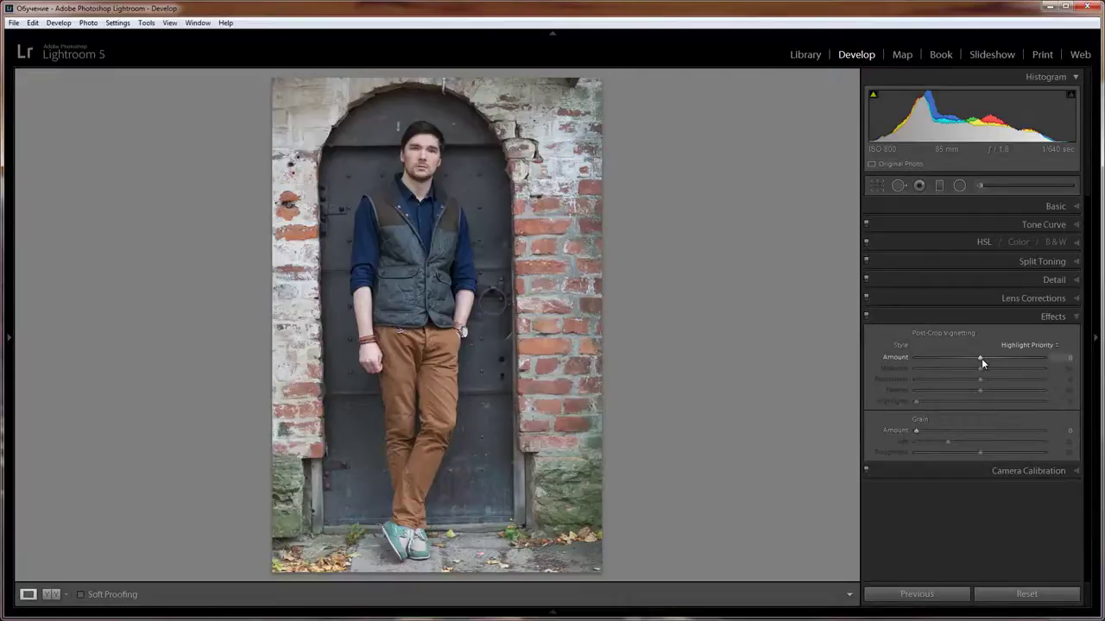
drag(980, 358, 897, 361)
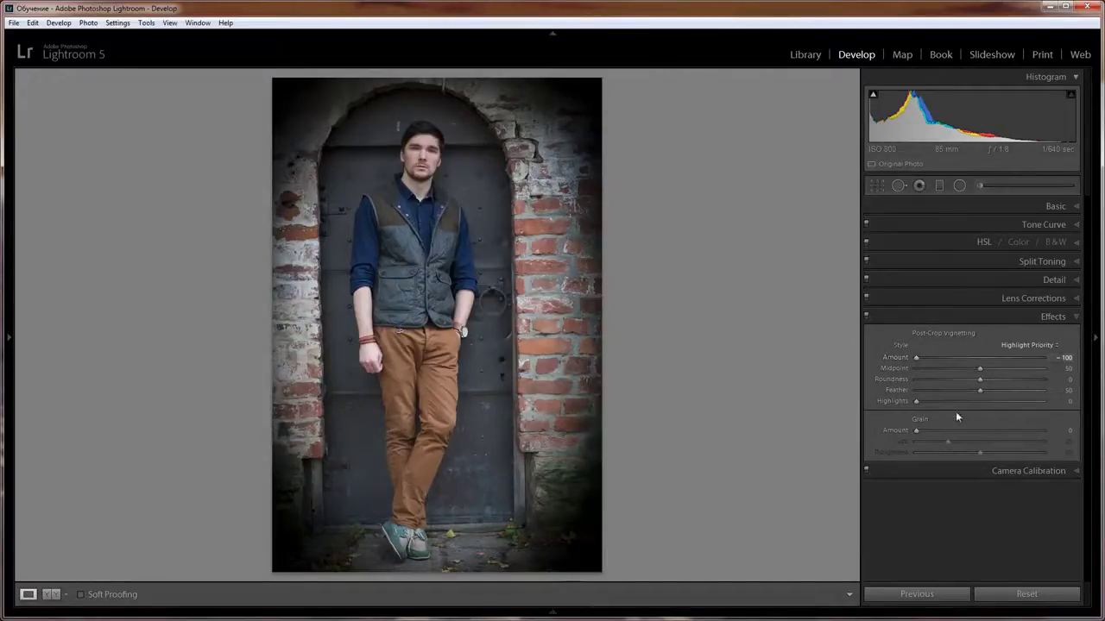
double_click(916, 361)
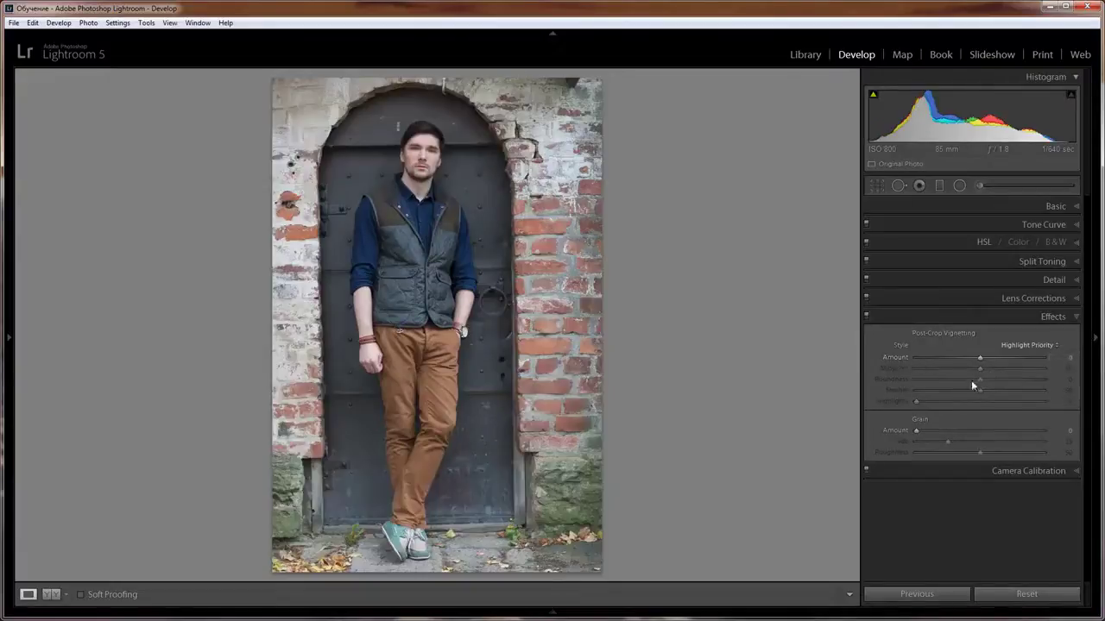
Set the post-crop vignette Amount to -15 and Midpoint to 38.
drag(980, 358, 970, 358)
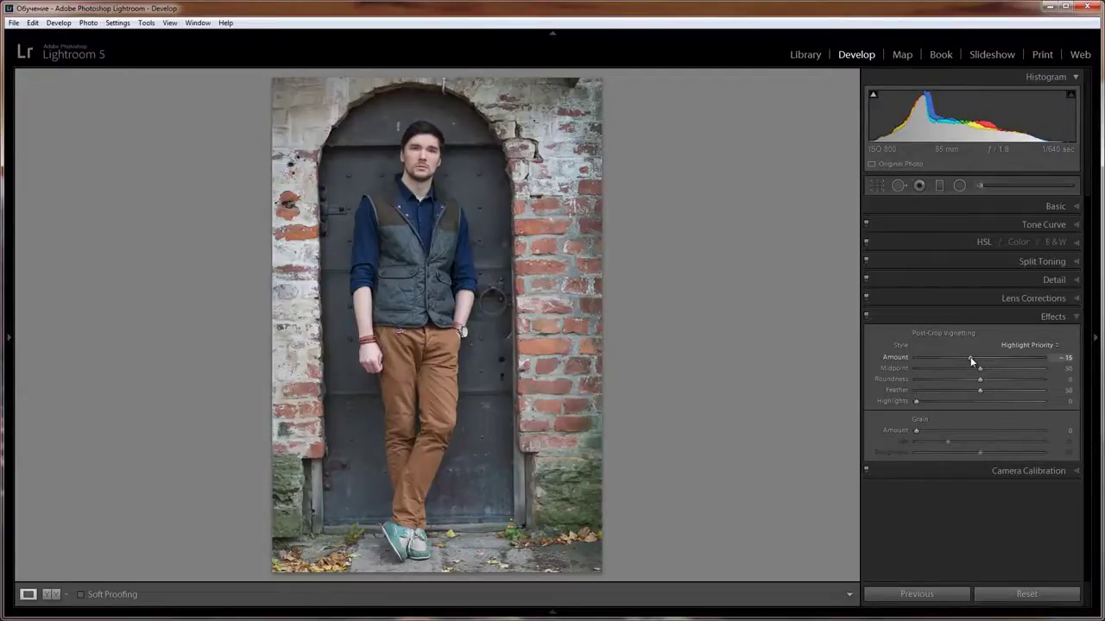
key(alt)
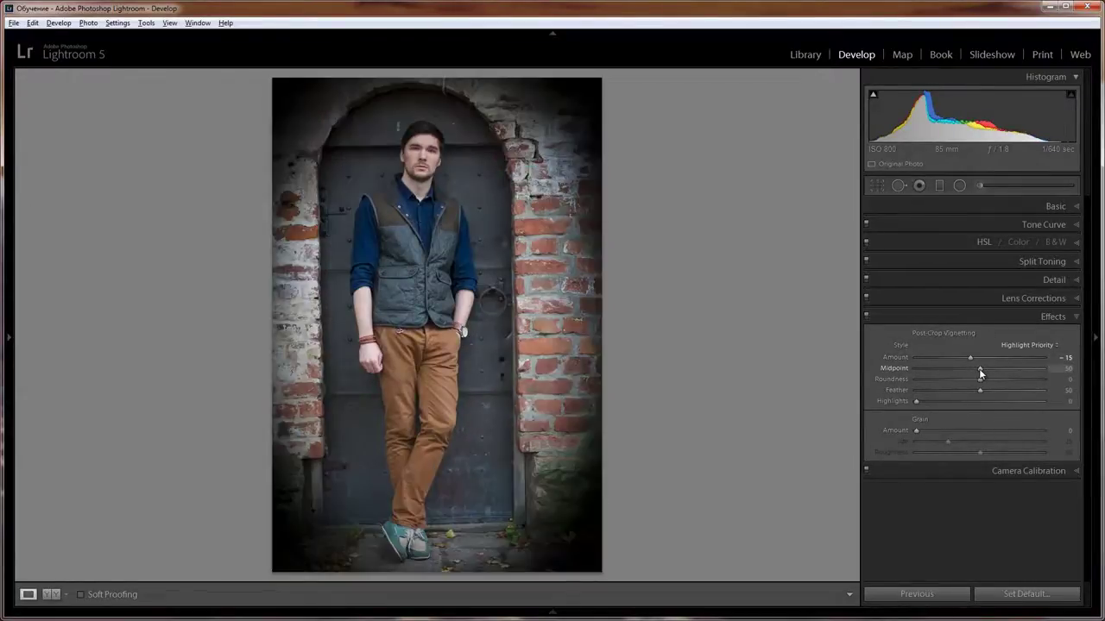
mouse_move(979, 368)
mouse_down()
mouse_move(944, 368)
mouse_move(968, 371)
mouse_up()
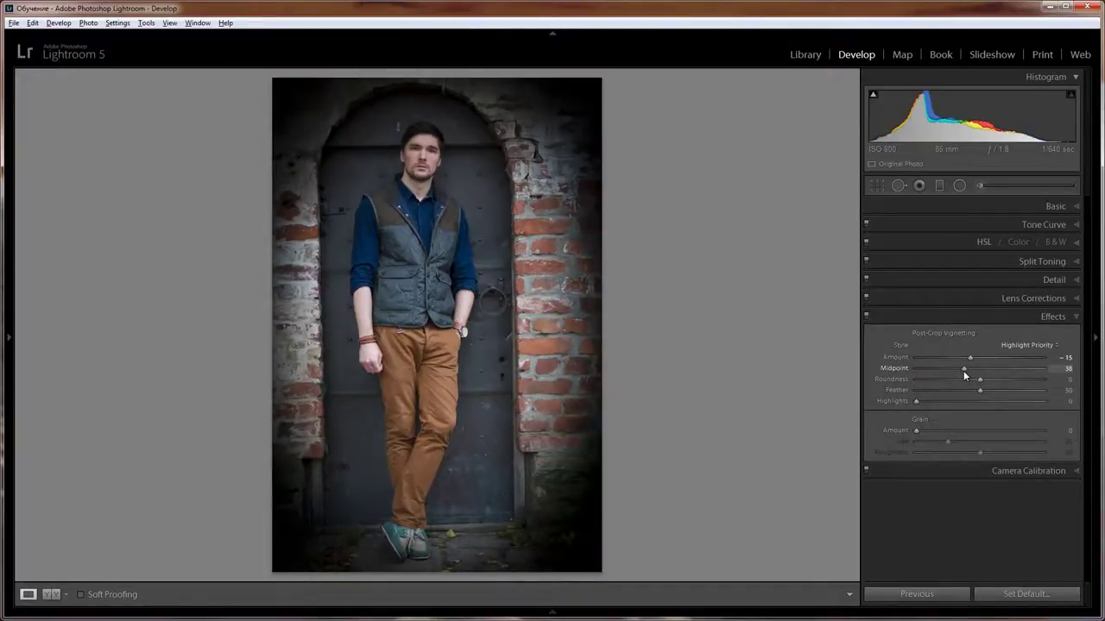
Compare before/after with backslash, keep Roundness at 0, and set Feather to 91.
key(backslash)
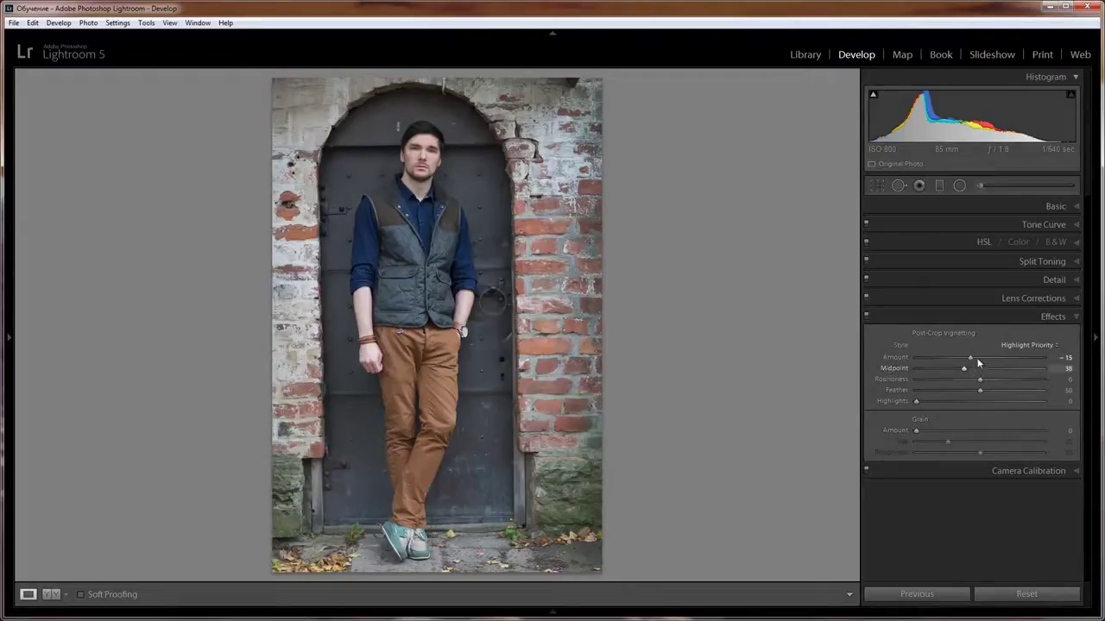
key(backslash)
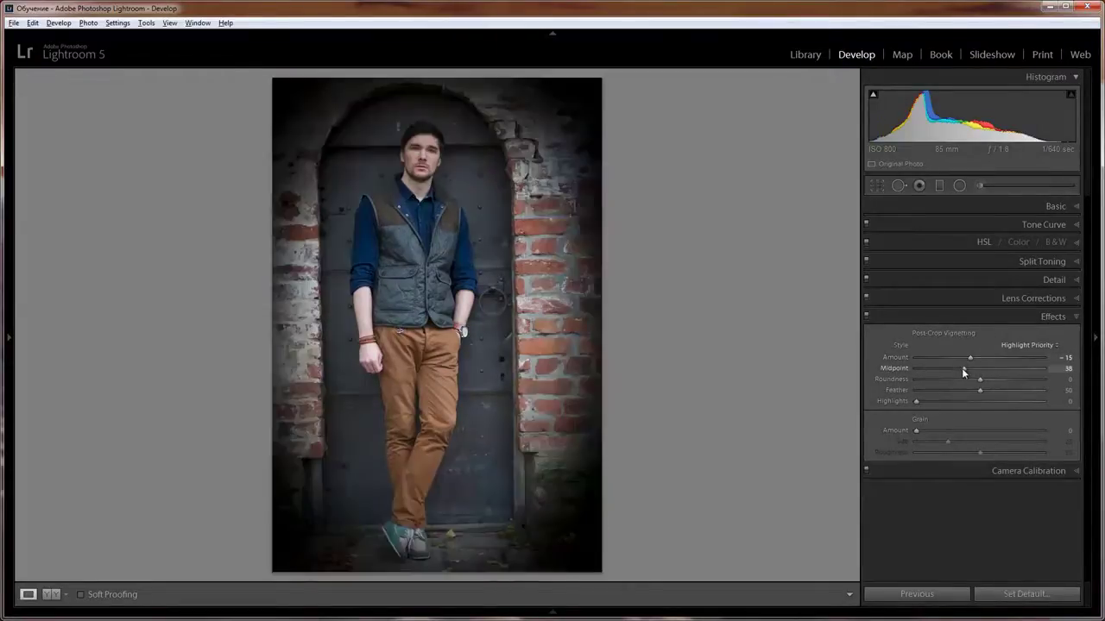
key(backslash)
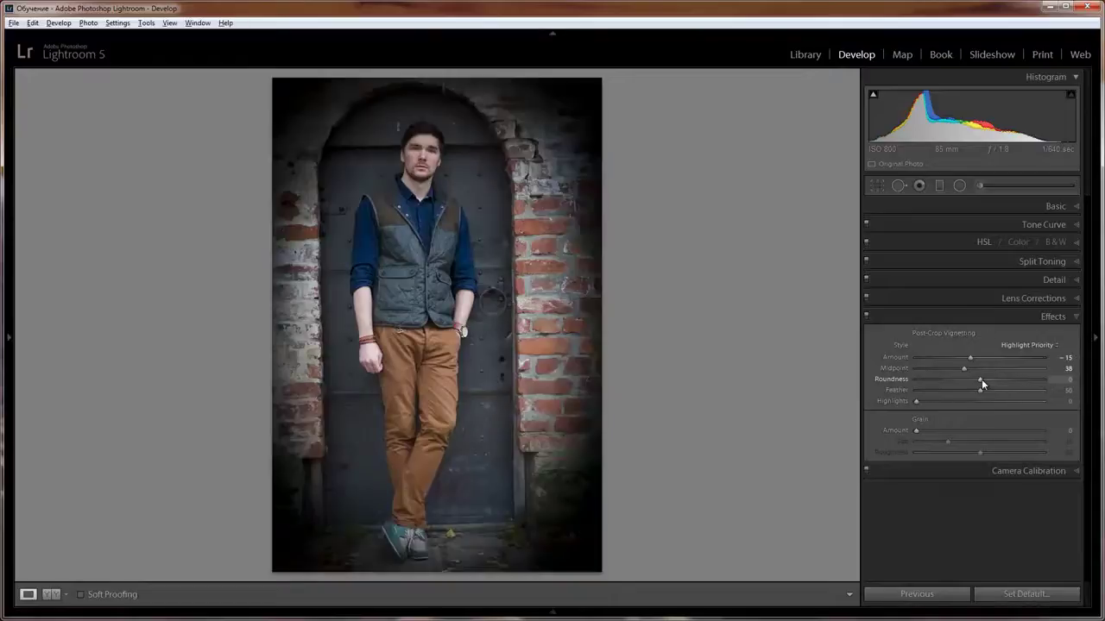
mouse_move(982, 383)
mouse_down()
mouse_move(1067, 379)
mouse_move(983, 379)
mouse_up()
mouse_move(980, 391)
mouse_down()
mouse_move(1068, 391)
mouse_move(1031, 389)
mouse_up()
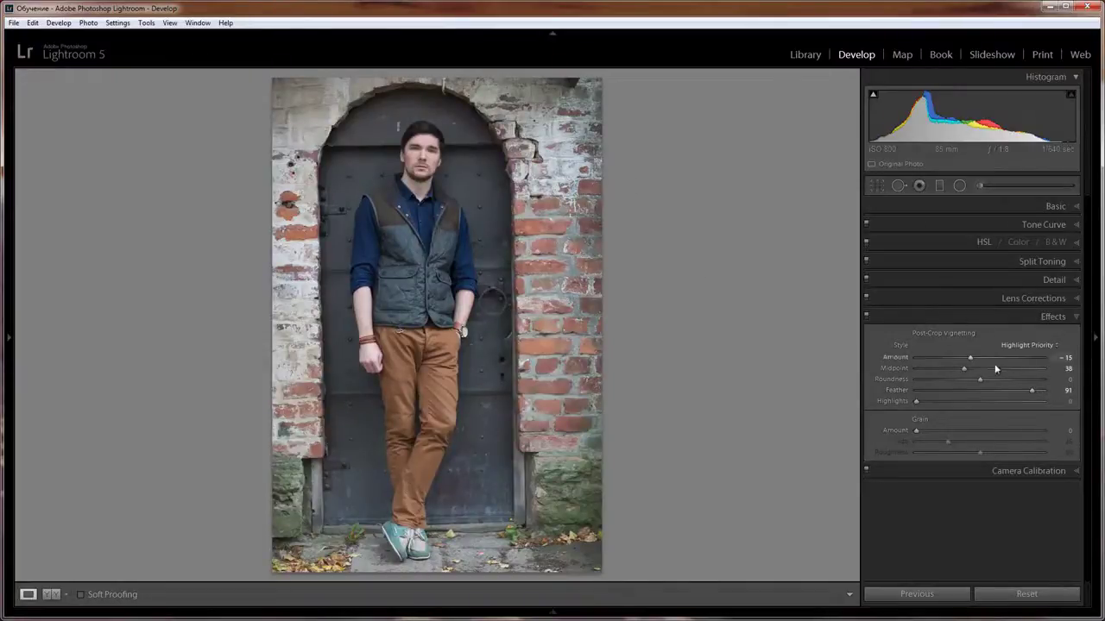
Toggle the effects for comparison and drop Feather to 0 to reveal the vignette edge.
click(869, 316)
click(869, 316)
drag(1032, 394, 895, 393)
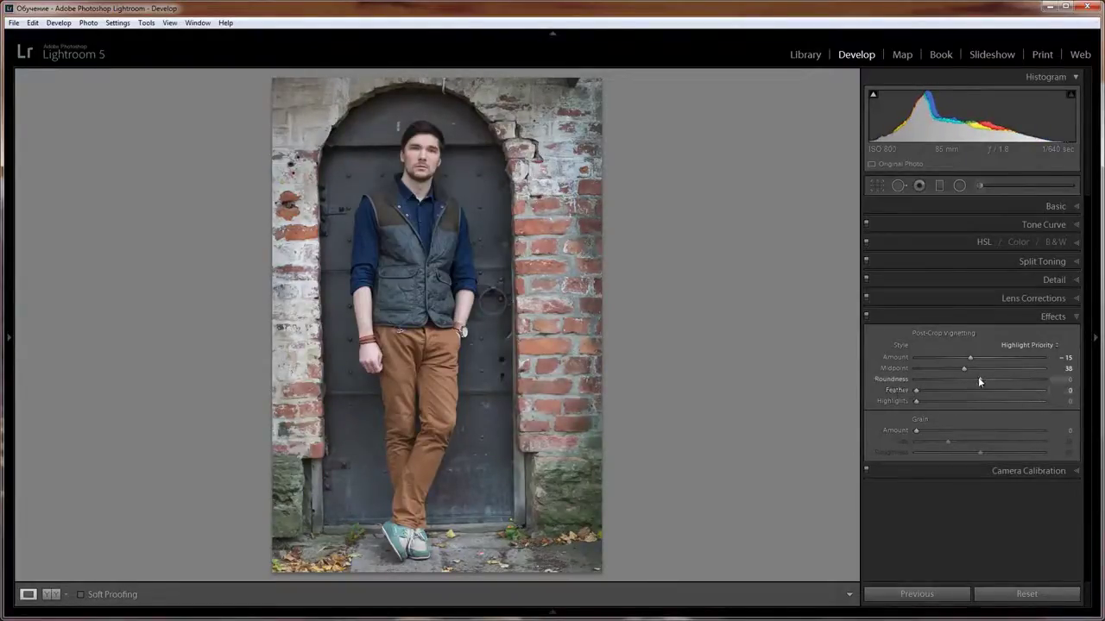
Set vignette Roundness to +13, Midpoint to 30, Feather to 75 and Amount to -10.
mouse_move(980, 377)
mouse_down()
mouse_move(1007, 380)
mouse_move(963, 381)
mouse_move(988, 379)
mouse_up()
mouse_move(964, 369)
mouse_down()
mouse_move(1036, 369)
mouse_move(943, 368)
mouse_move(989, 382)
mouse_up()
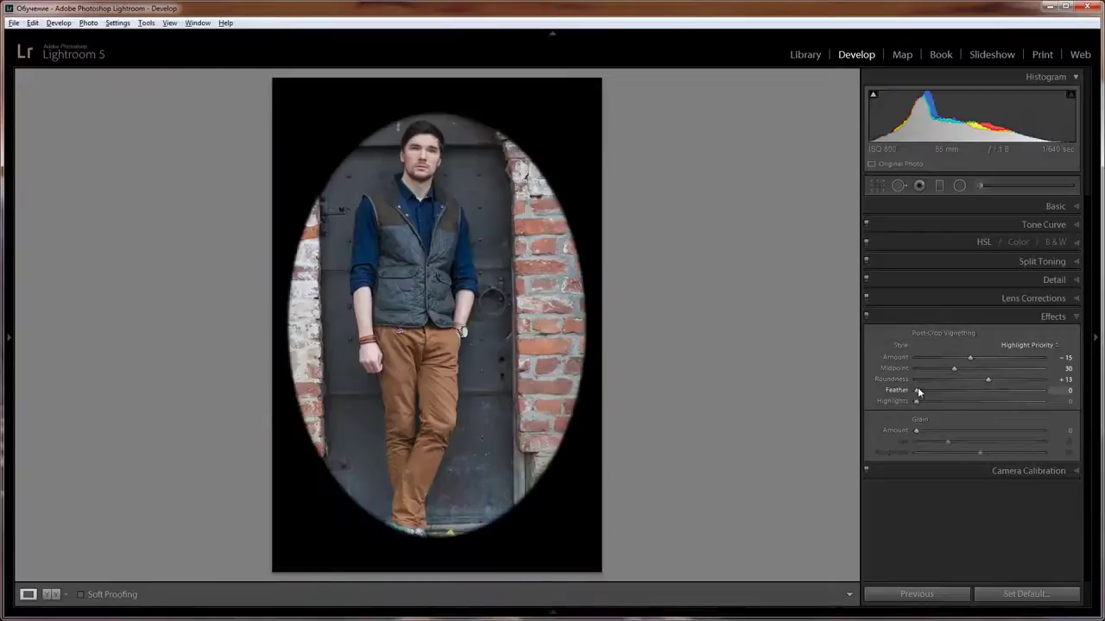
drag(917, 391, 1004, 390)
drag(969, 356, 968, 359)
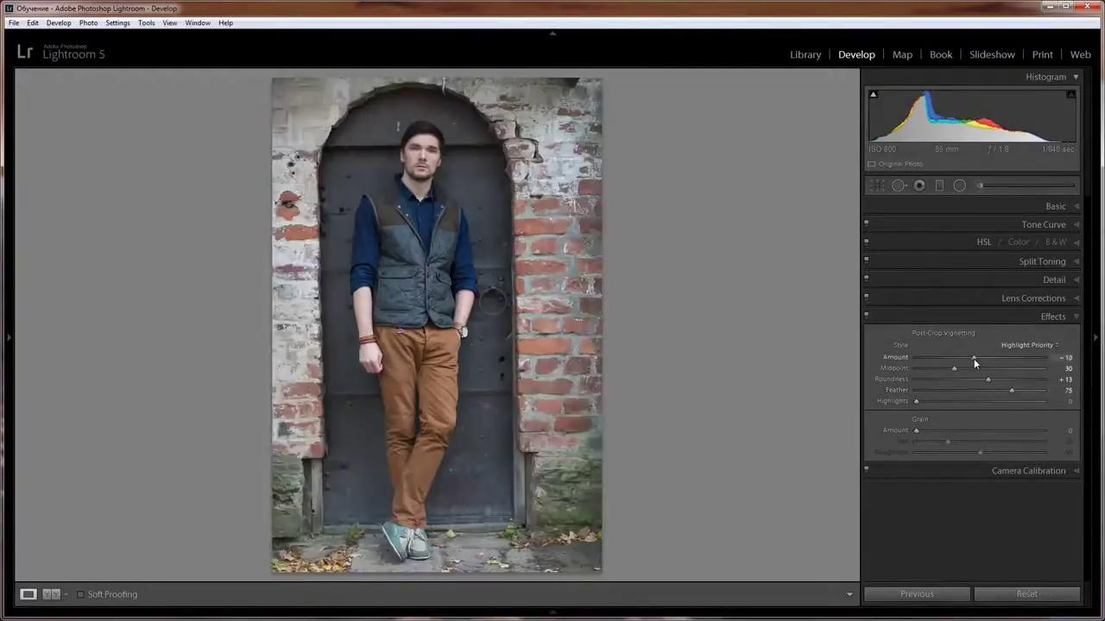